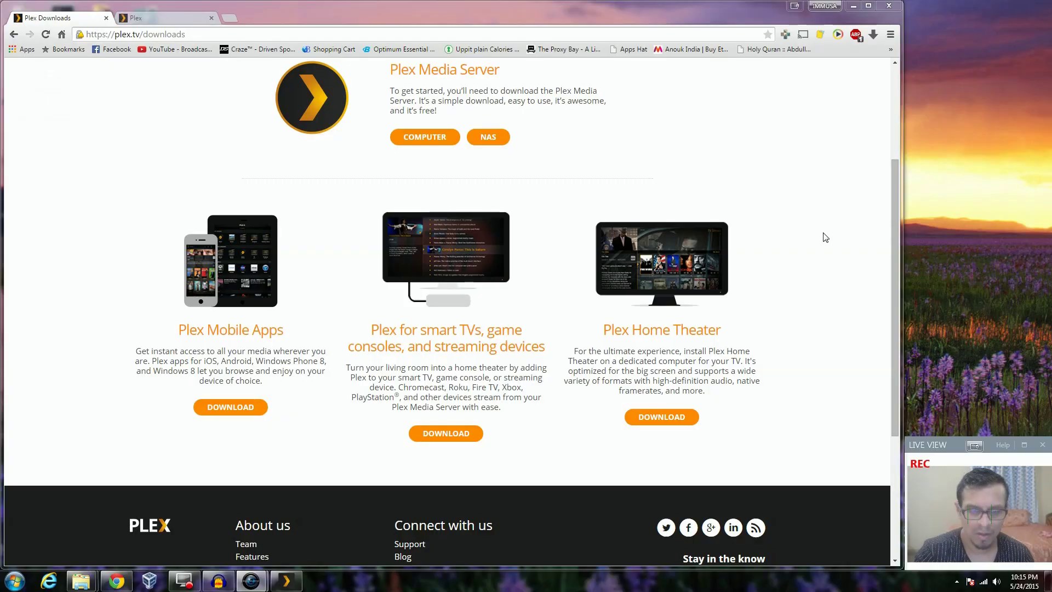
Show the Plex Media Server Windows download panel offering English and Korean 0.9.12.1
click(823, 233)
scroll(822, 245, up, 3)
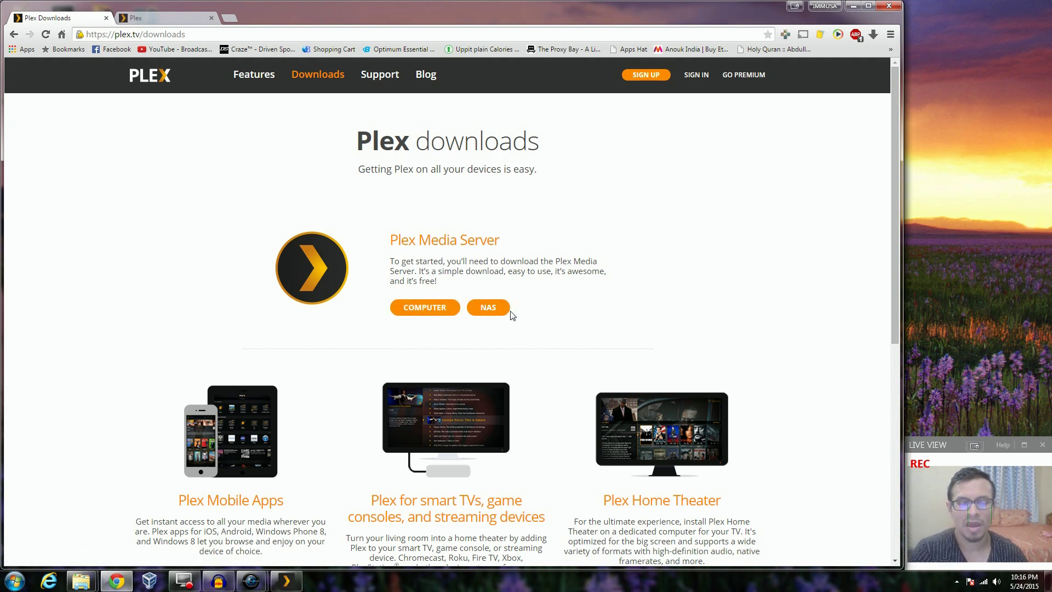
click(438, 312)
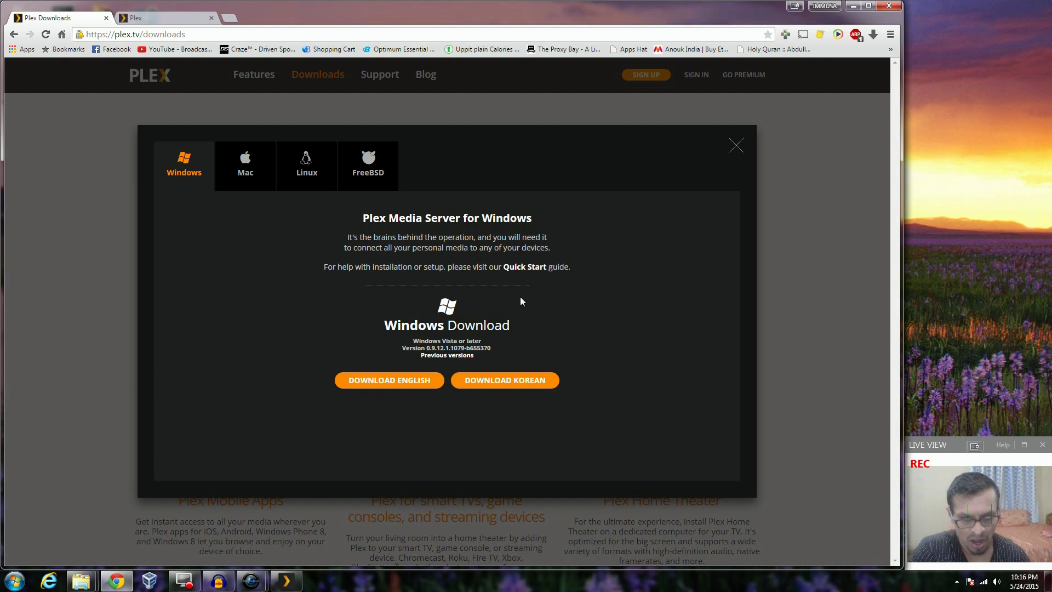
Download the English Windows installer of Plex Media Server and close its panel
click(384, 385)
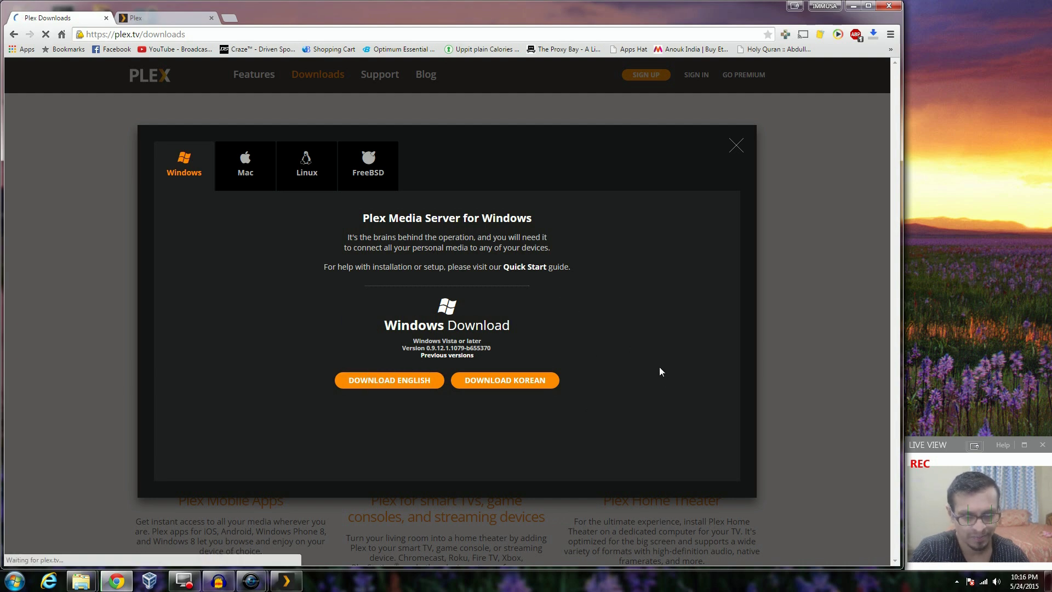
click(744, 145)
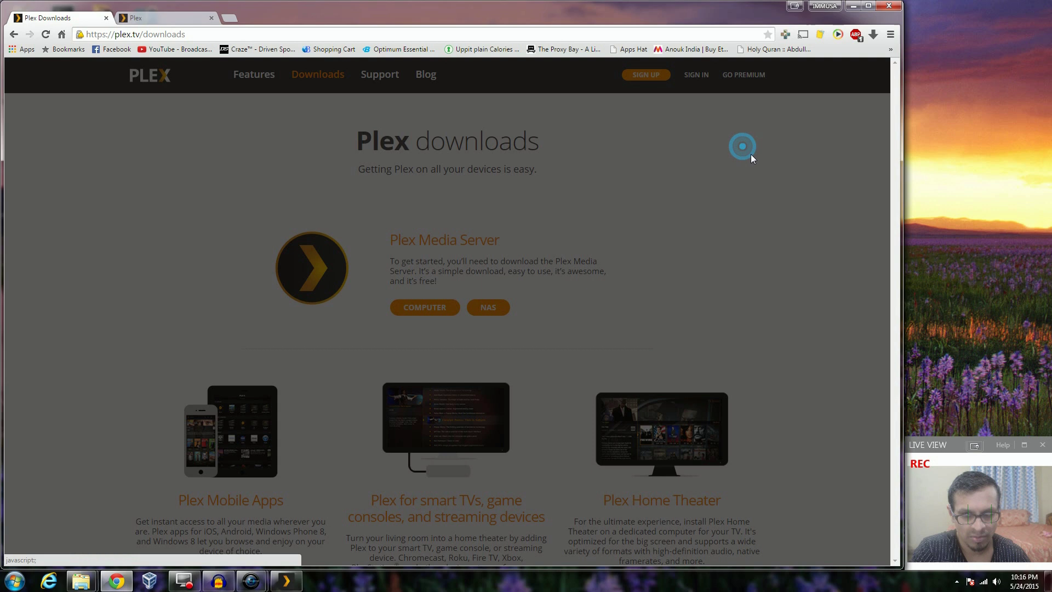
scroll(775, 294, down, 4)
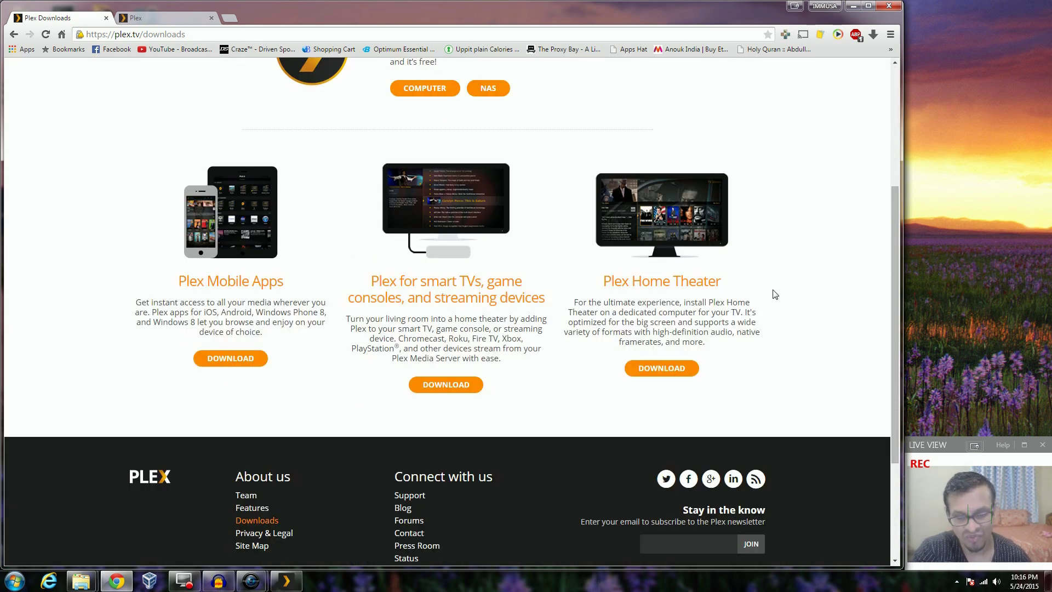
Review the Mobile Apps, smart TVs and Plex Home Theater sections, checking Home Theater's Windows download
drag(109, 152, 776, 395)
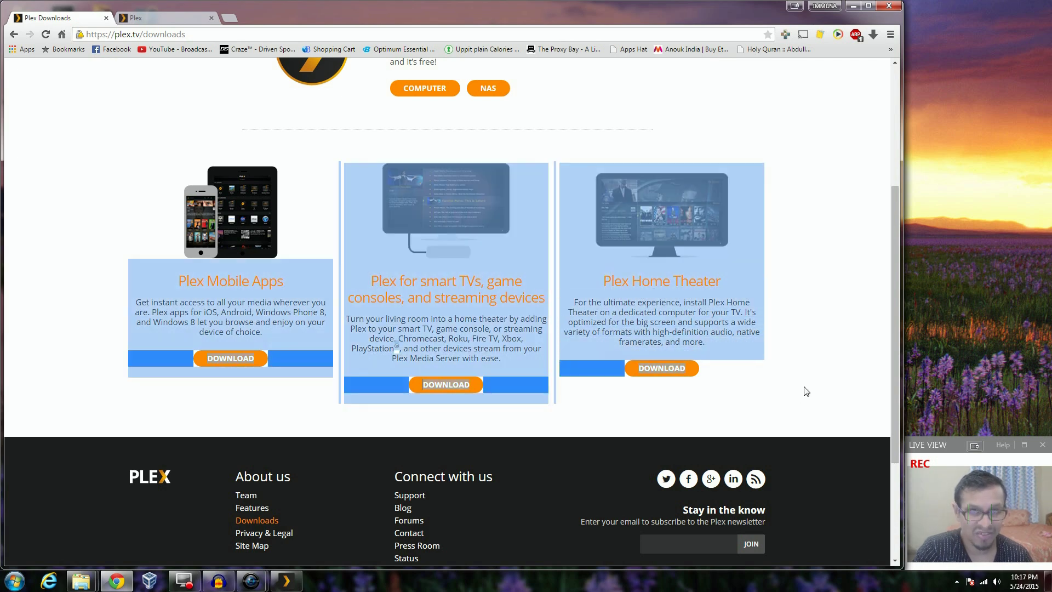
click(827, 359)
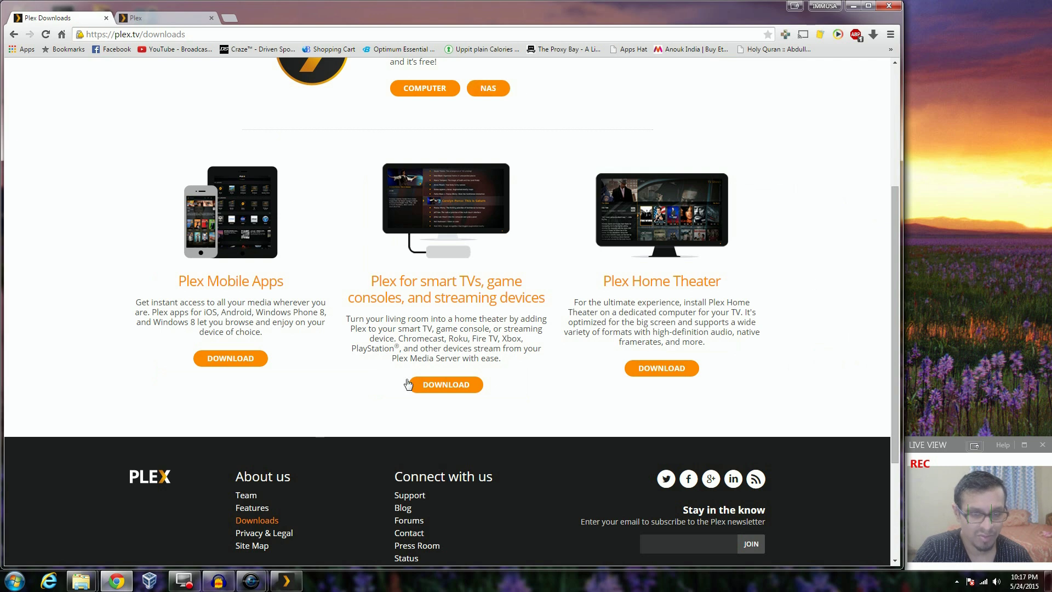
drag(177, 281, 294, 277)
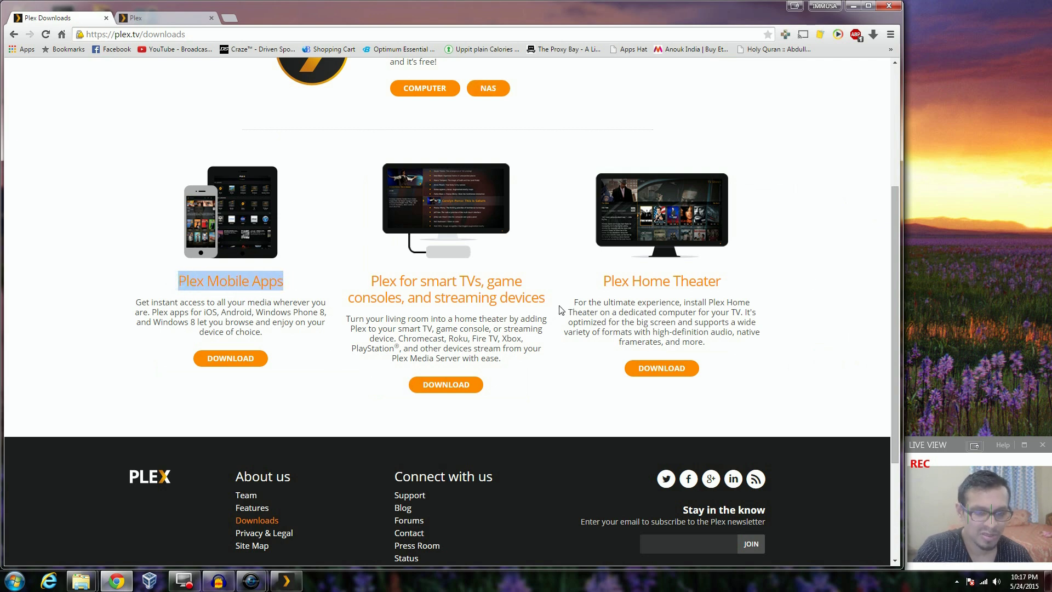
drag(562, 308, 363, 276)
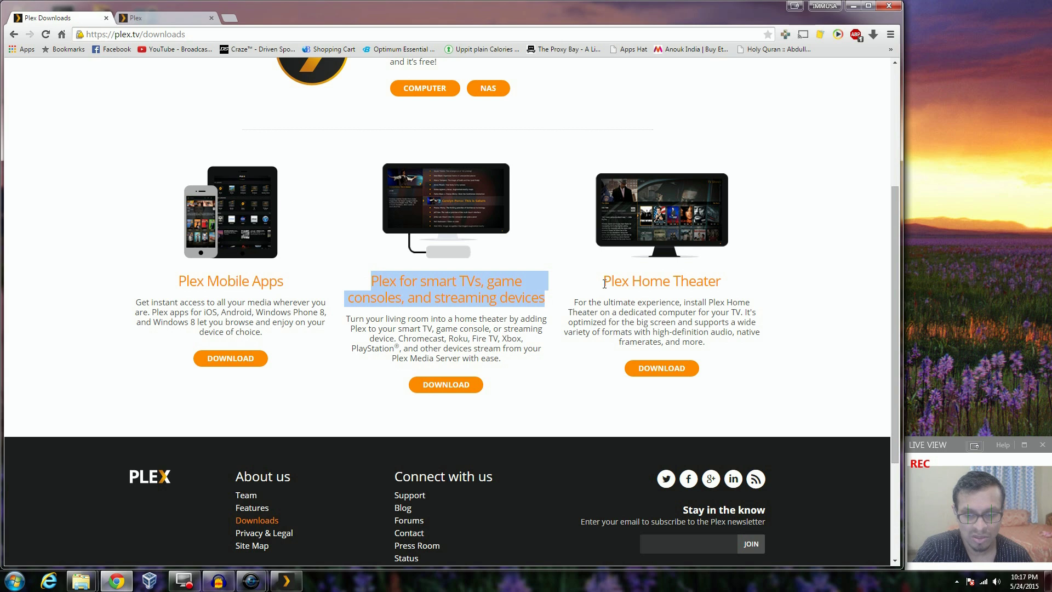
drag(722, 283, 606, 282)
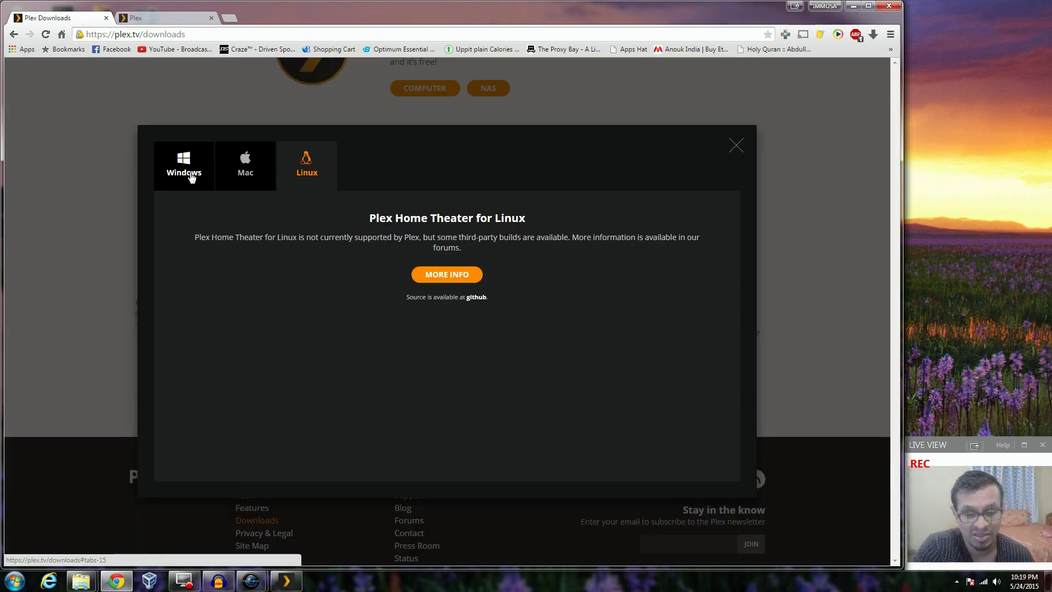
click(189, 175)
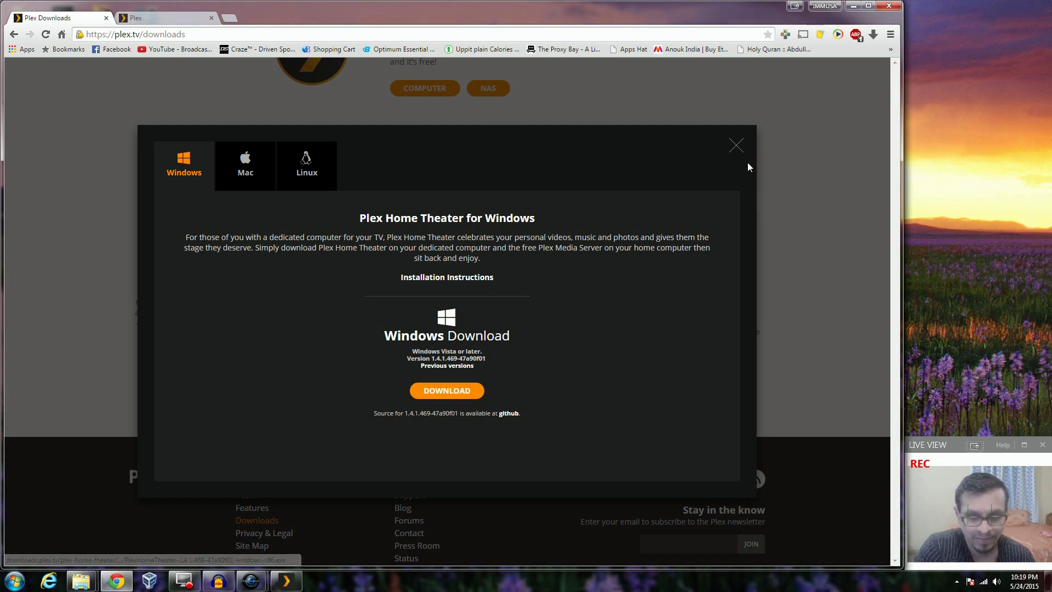
click(737, 145)
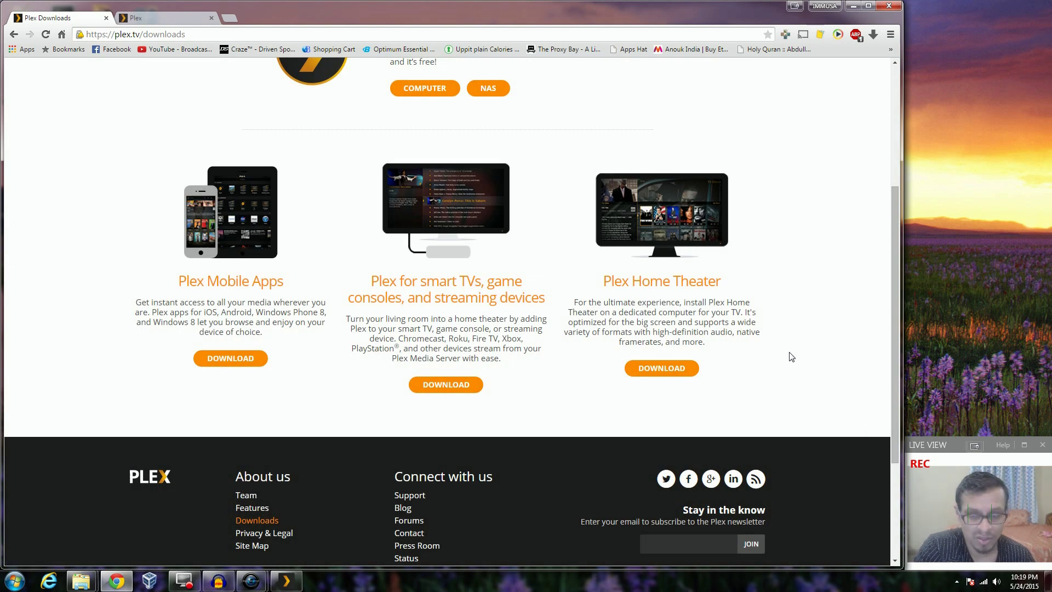
Launch Plex Media Manager from the Plex Media Server system tray icon
key(ctrl+Tab)
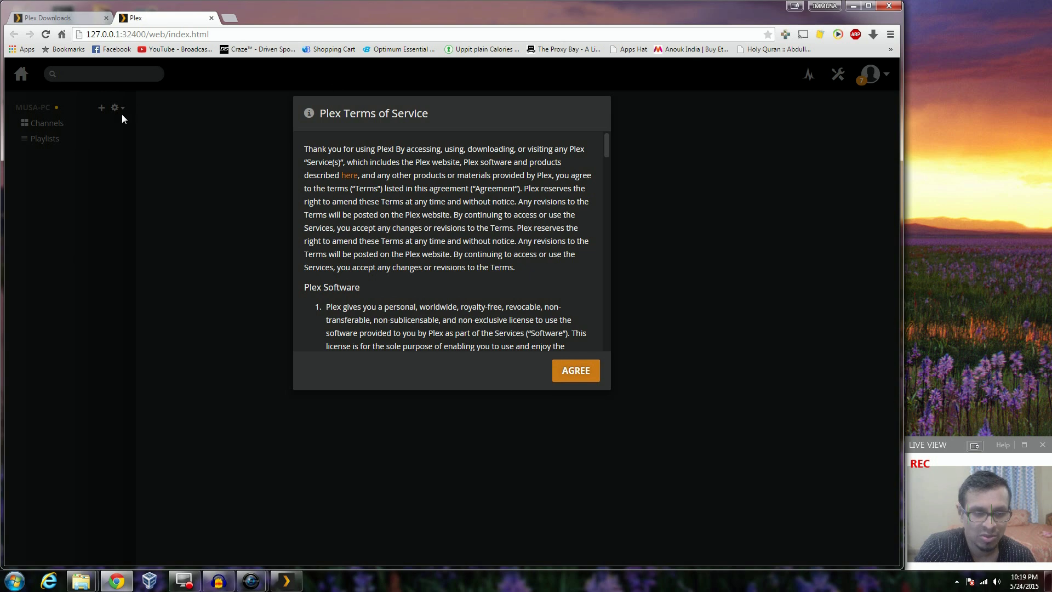
click(956, 582)
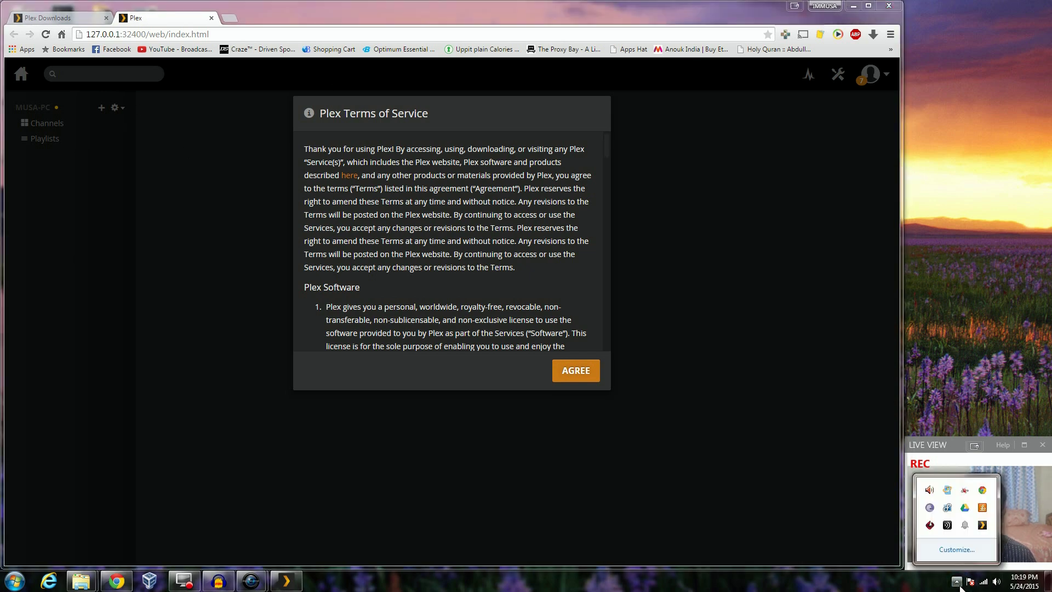
right_click(984, 527)
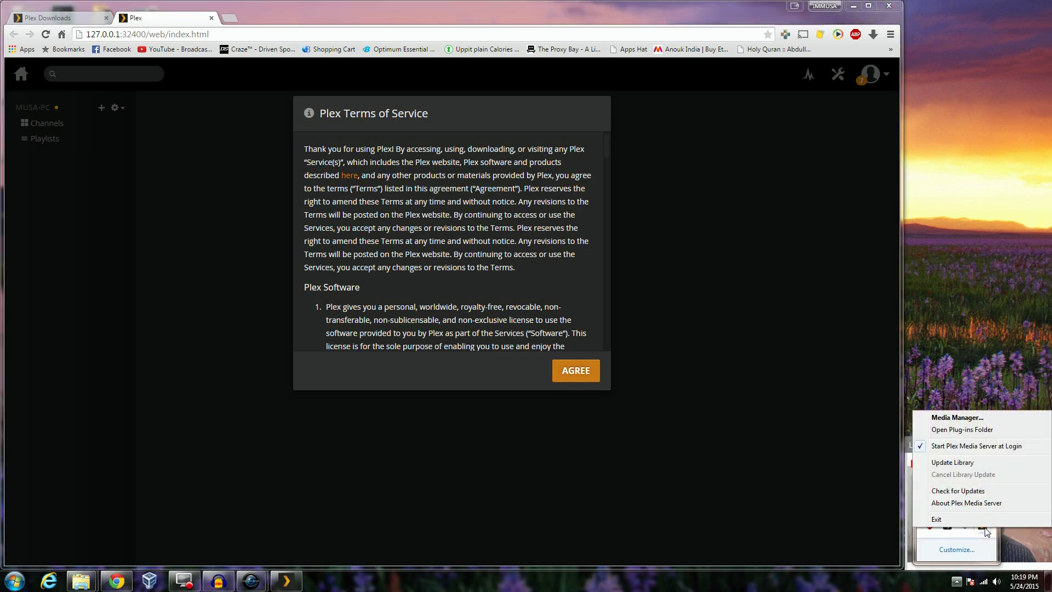
click(963, 419)
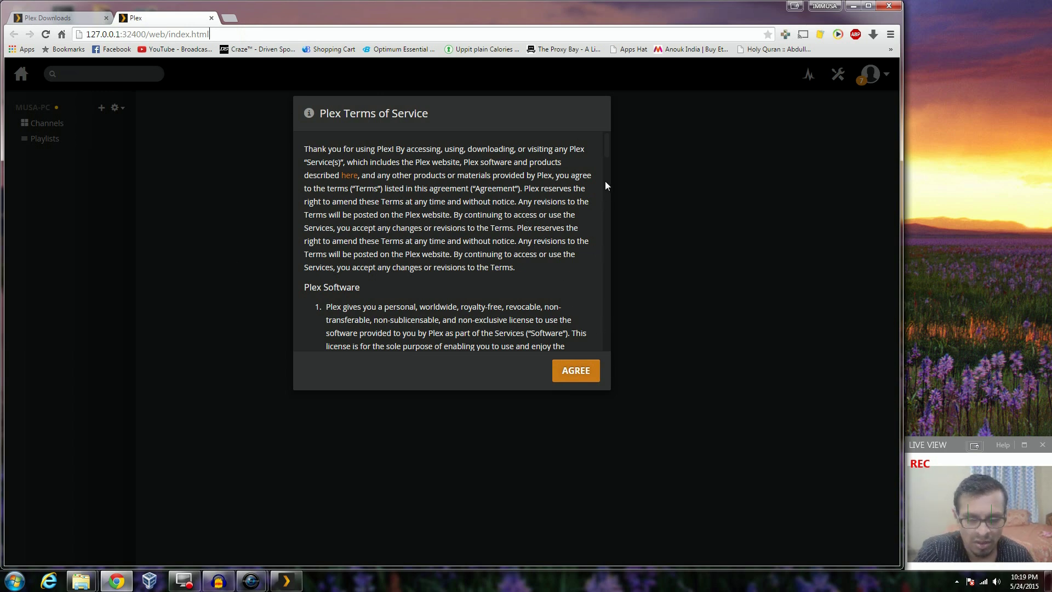
Scroll through the Plex Terms of Service and agree to them
drag(609, 155, 622, 369)
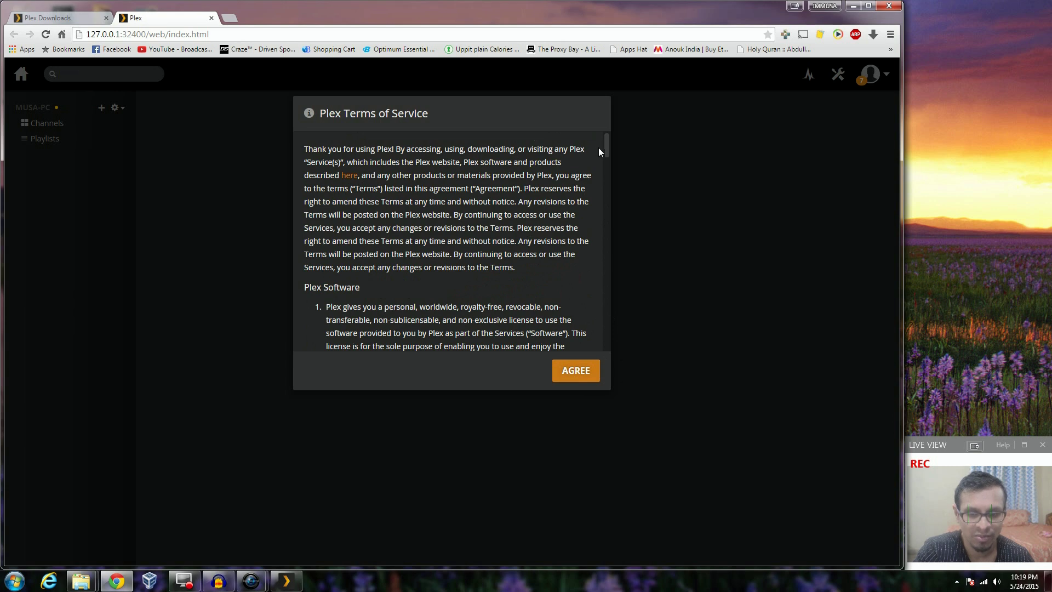
drag(604, 145, 611, 349)
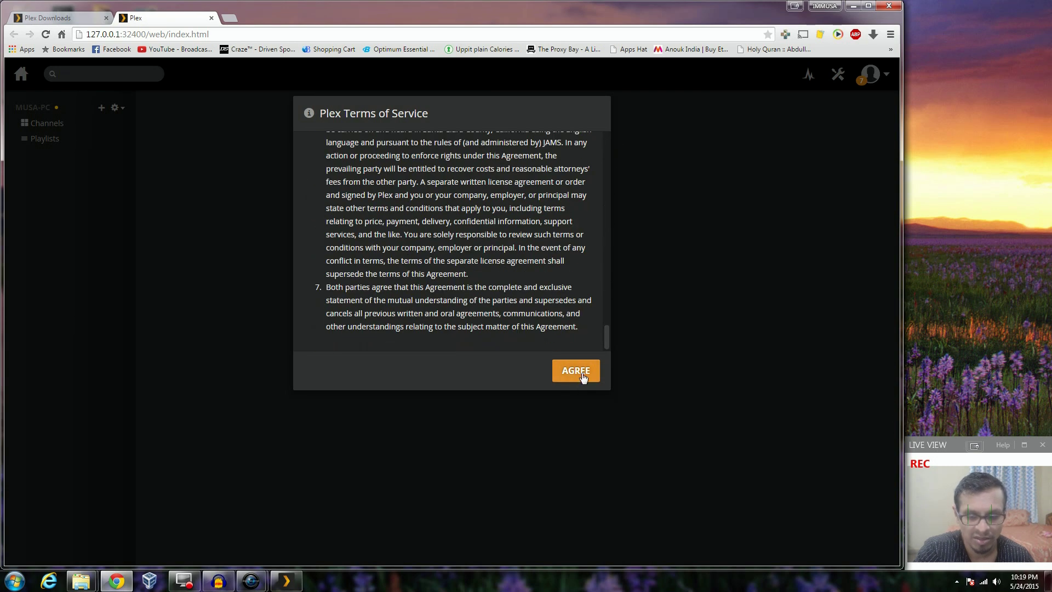
click(594, 372)
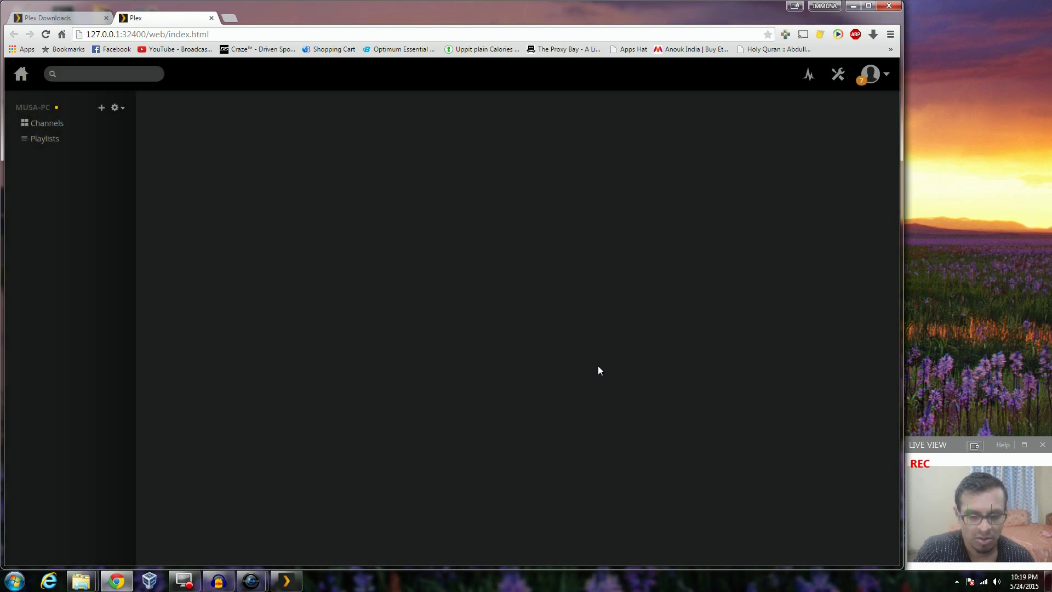
Show the empty Watch Later queue on MUSA-PC from the account menu, briefly visiting Channels
mouse_move(750, 123)
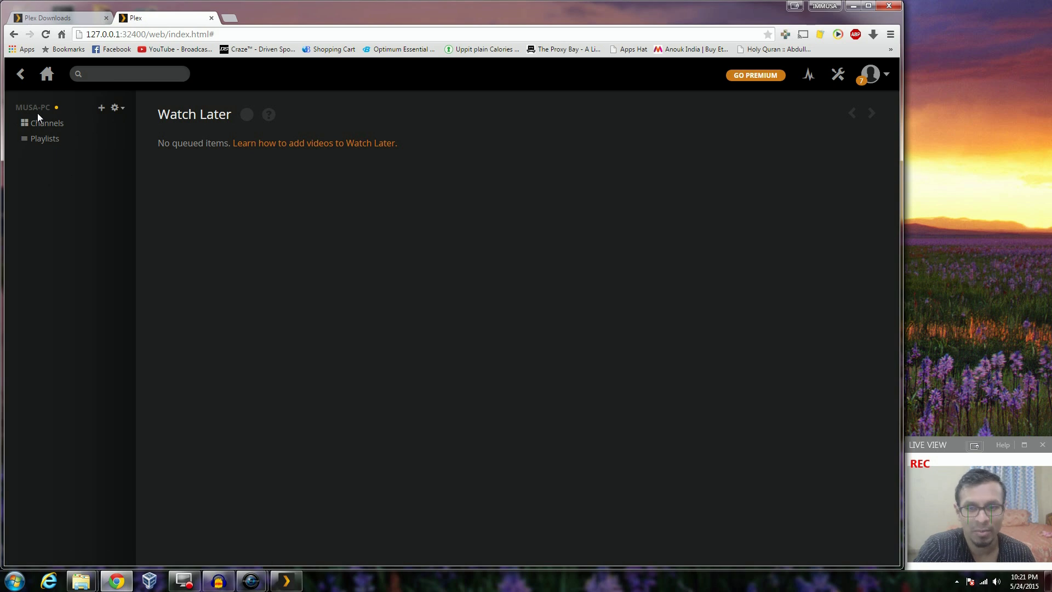
click(122, 109)
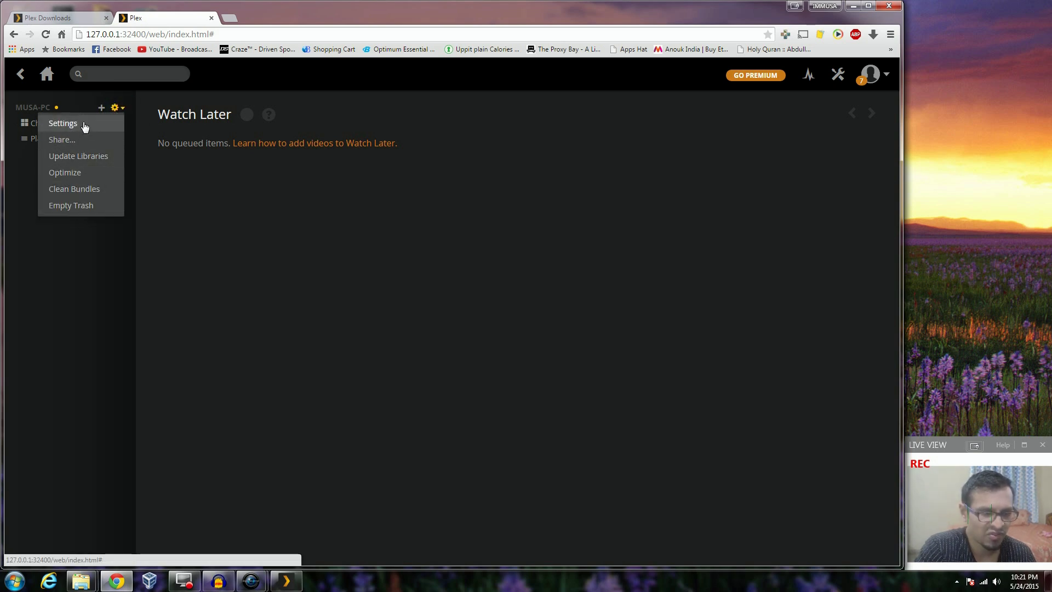
click(78, 305)
click(887, 75)
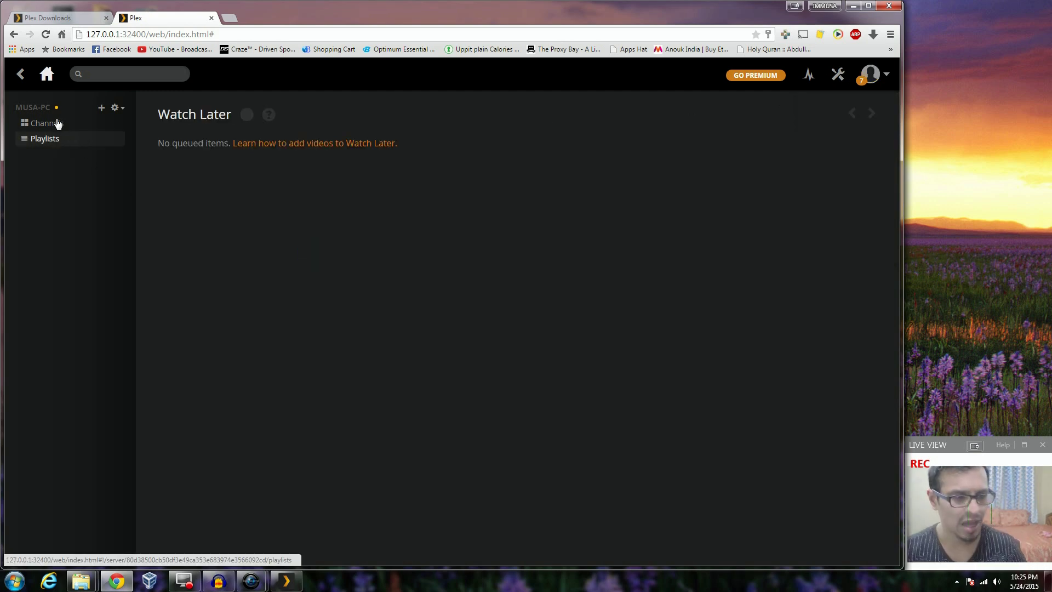
click(58, 123)
click(20, 76)
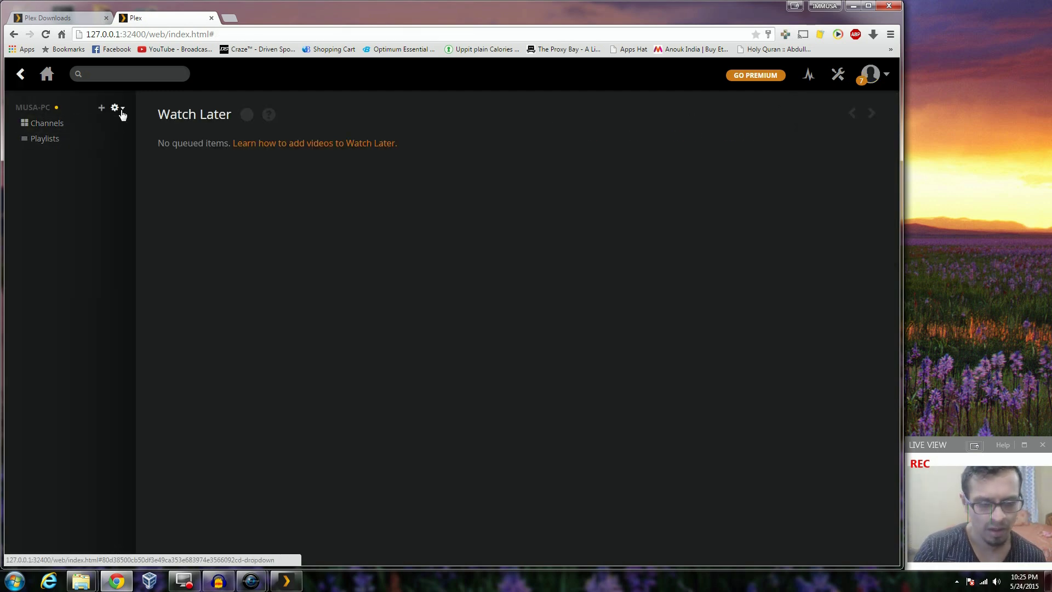
Start a Home Videos library named 'Home Videos' with language left at None
click(101, 108)
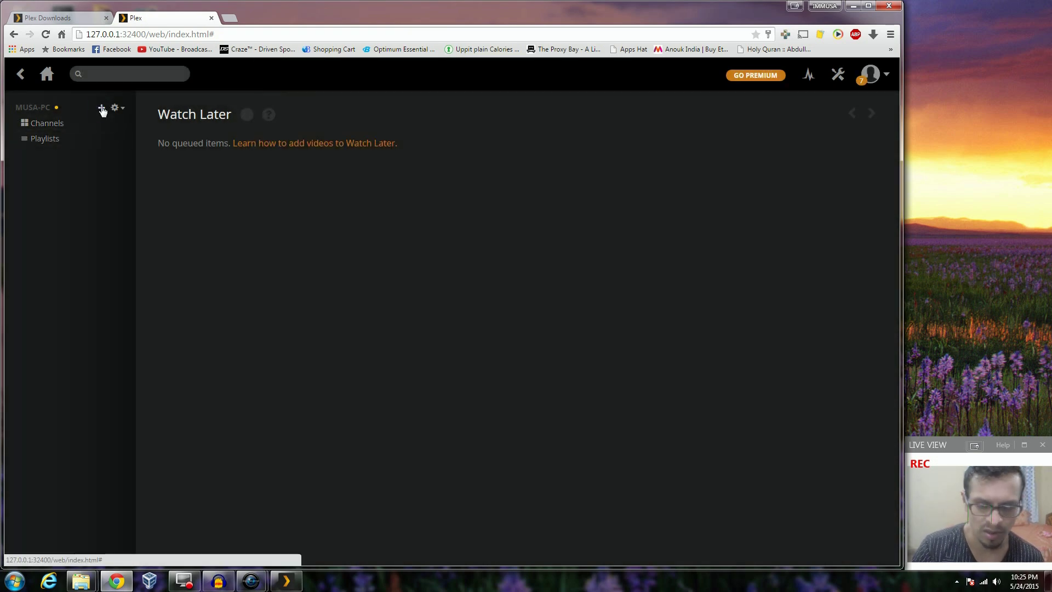
click(102, 108)
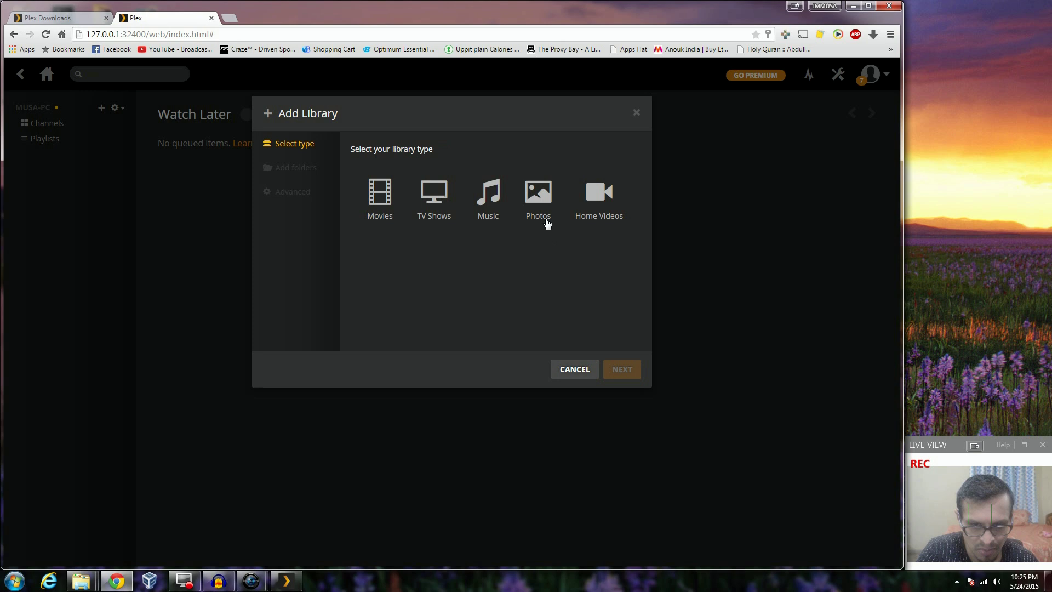
click(598, 198)
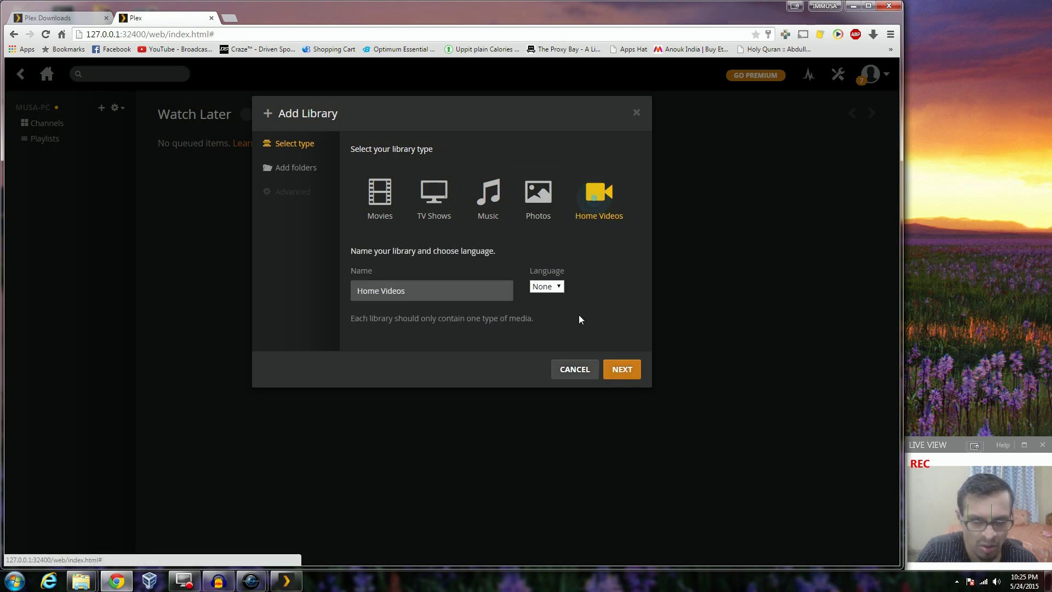
click(397, 294)
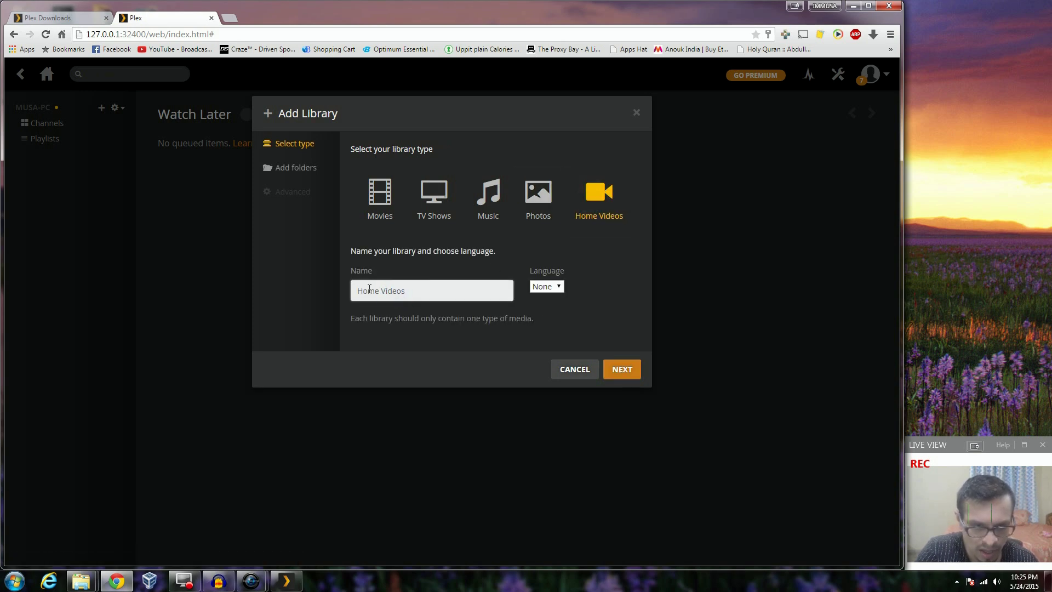
click(548, 287)
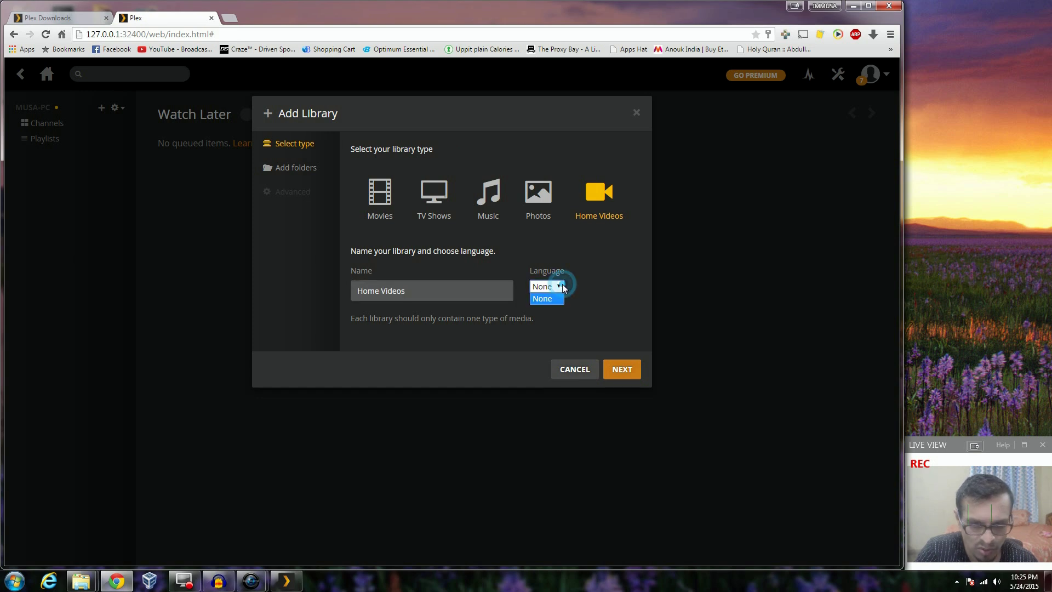
click(555, 286)
click(633, 378)
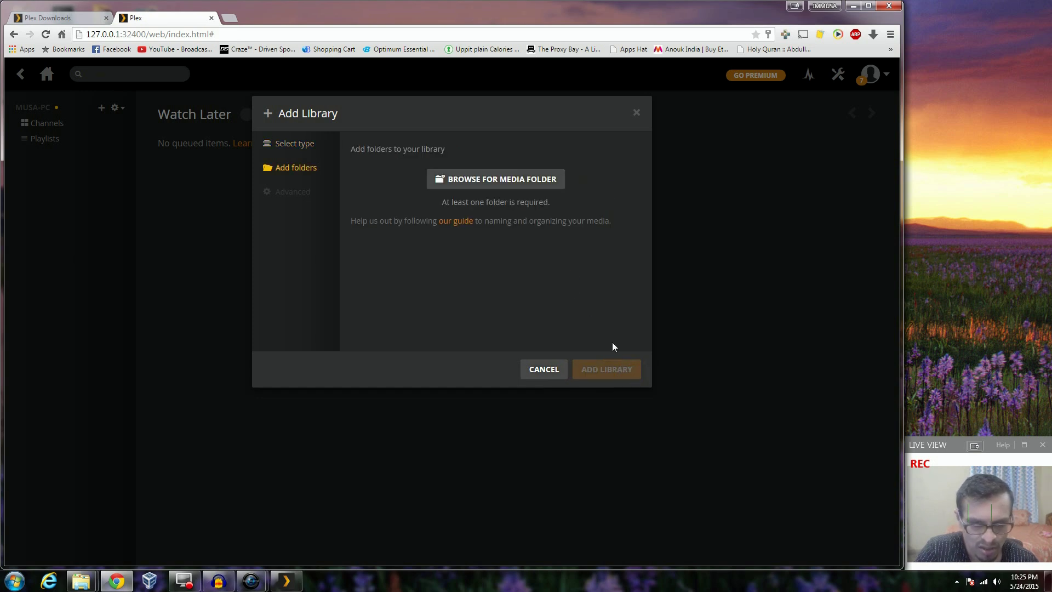
Add the E:\workspace\output\Hololense folder and finish creating the library
click(496, 179)
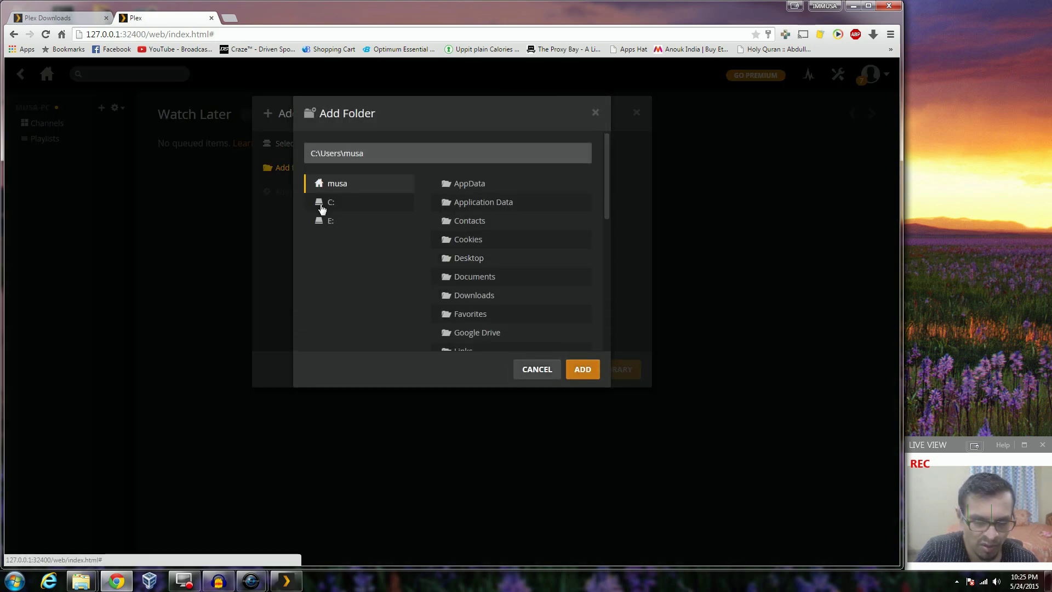
click(332, 225)
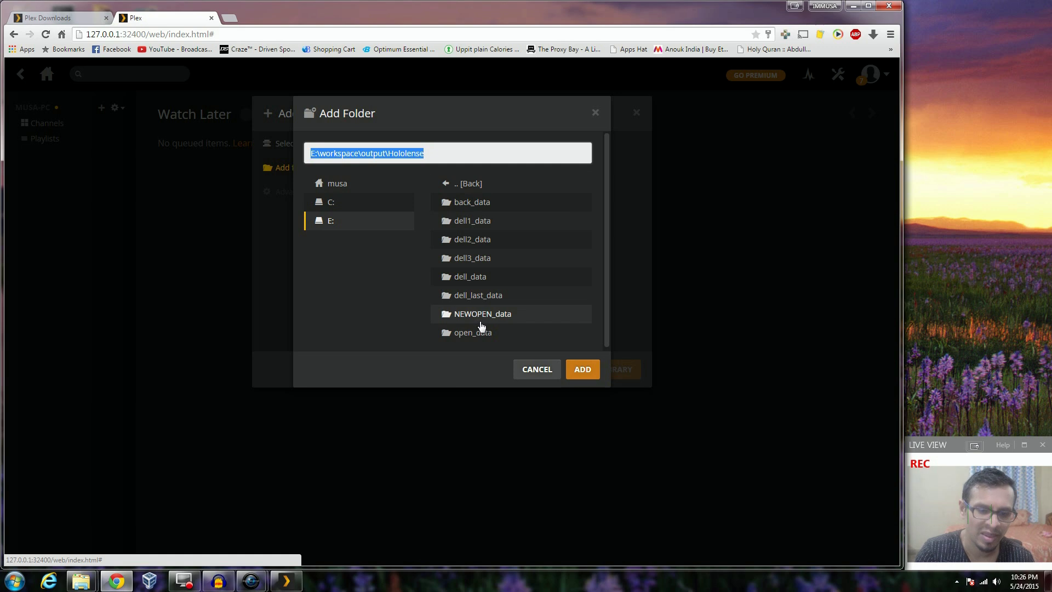
drag(402, 124, 478, 262)
click(392, 298)
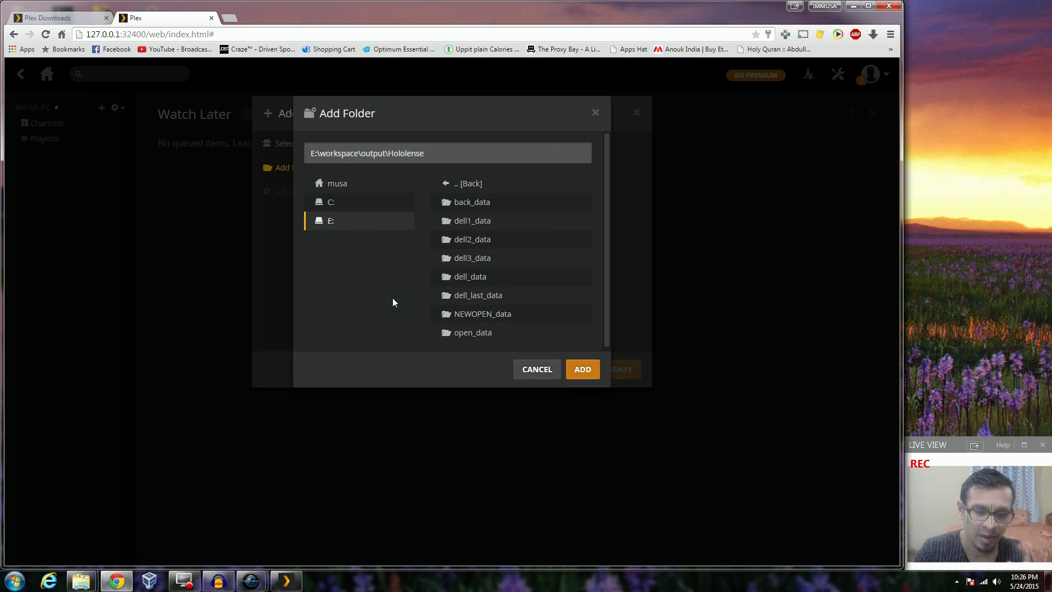
key(Escape)
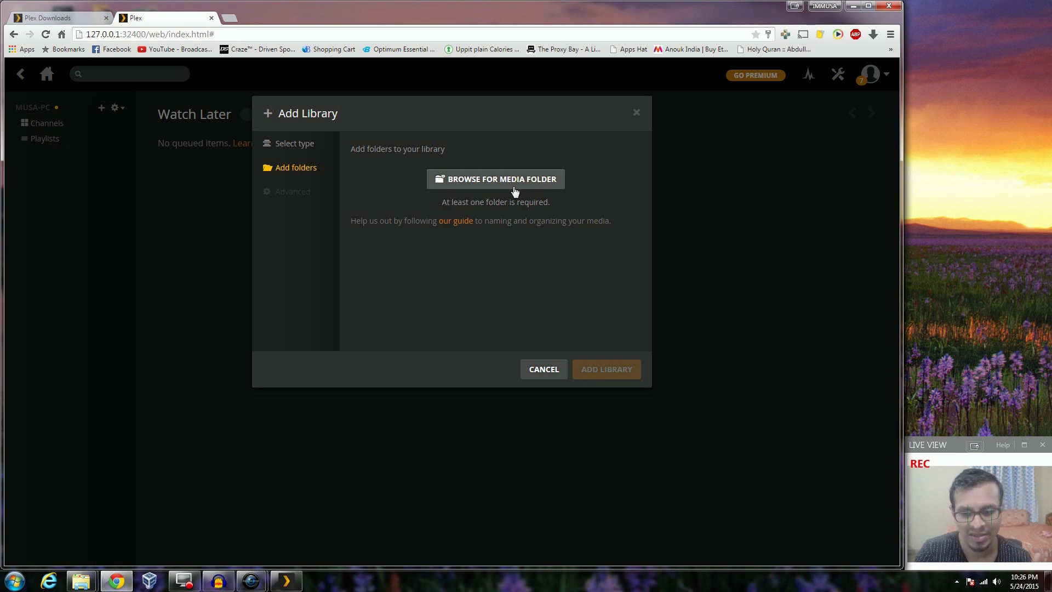
click(515, 190)
click(484, 240)
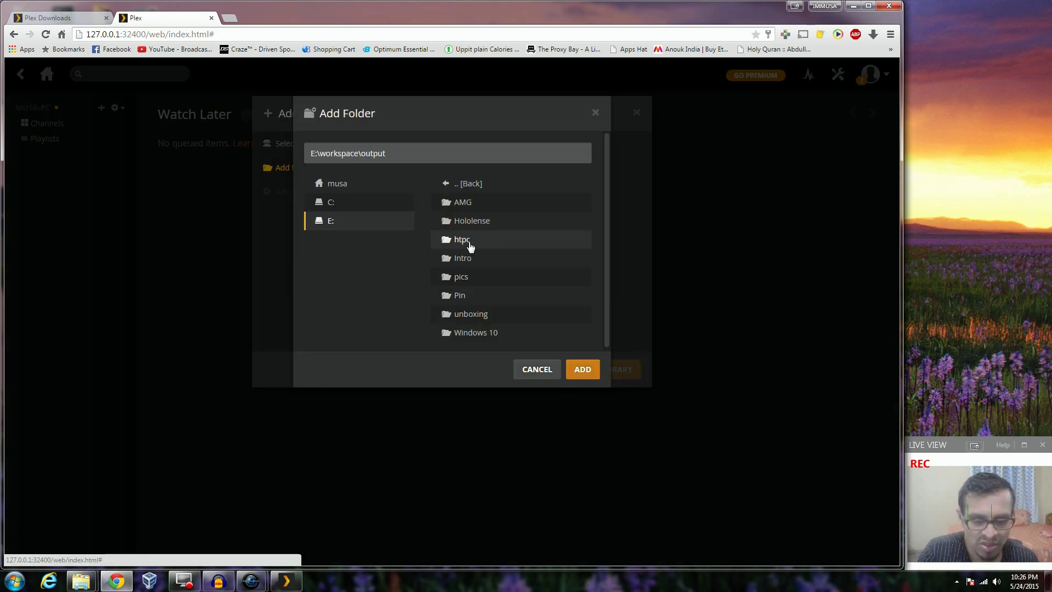
click(480, 221)
click(585, 370)
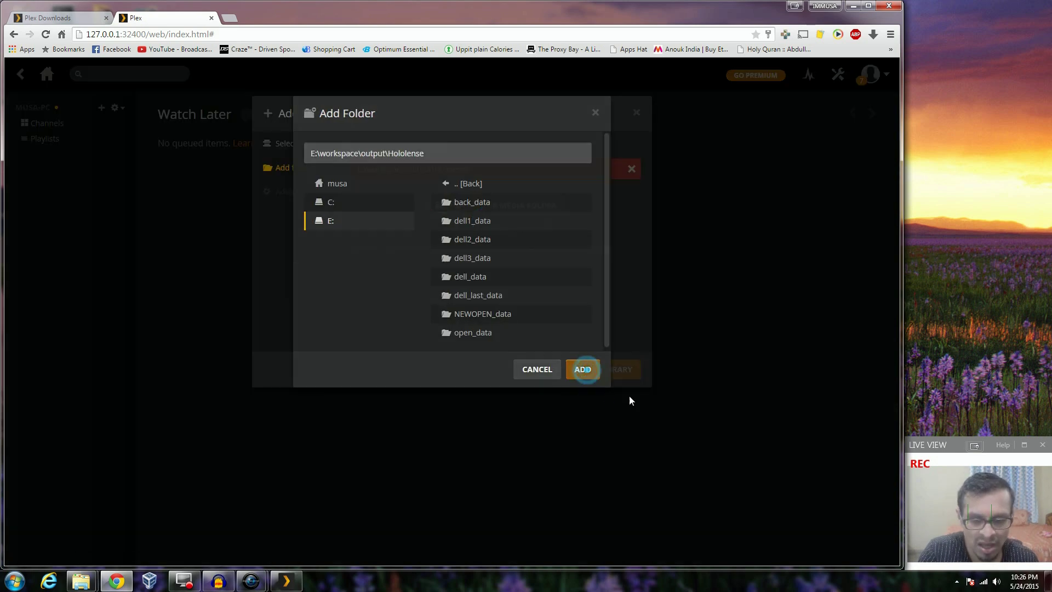
click(611, 371)
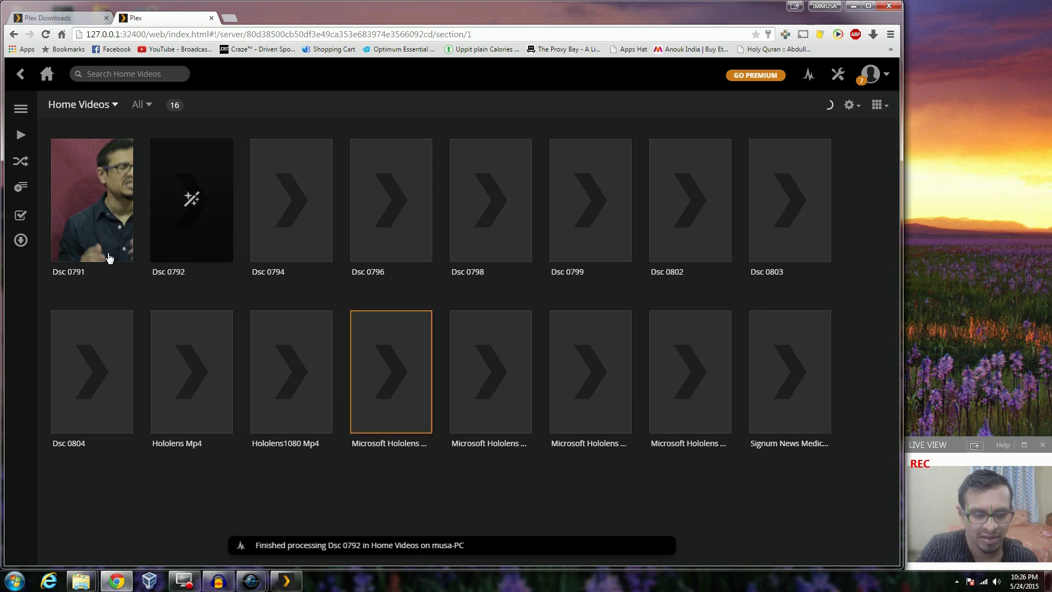
Wait for the 16 home videos to load, then go back to the server home screen
mouse_move(120, 250)
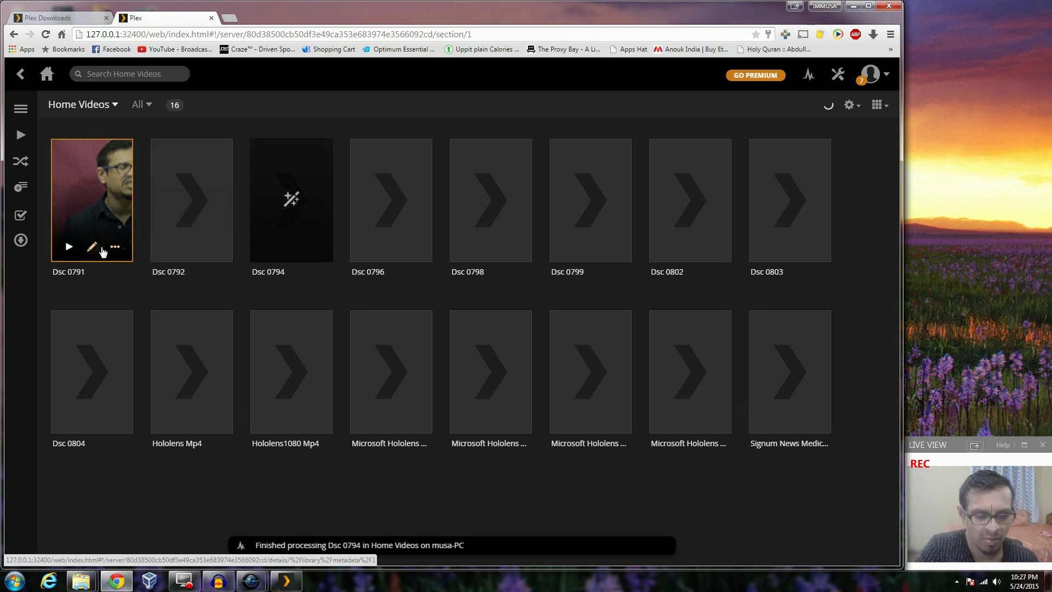
click(21, 75)
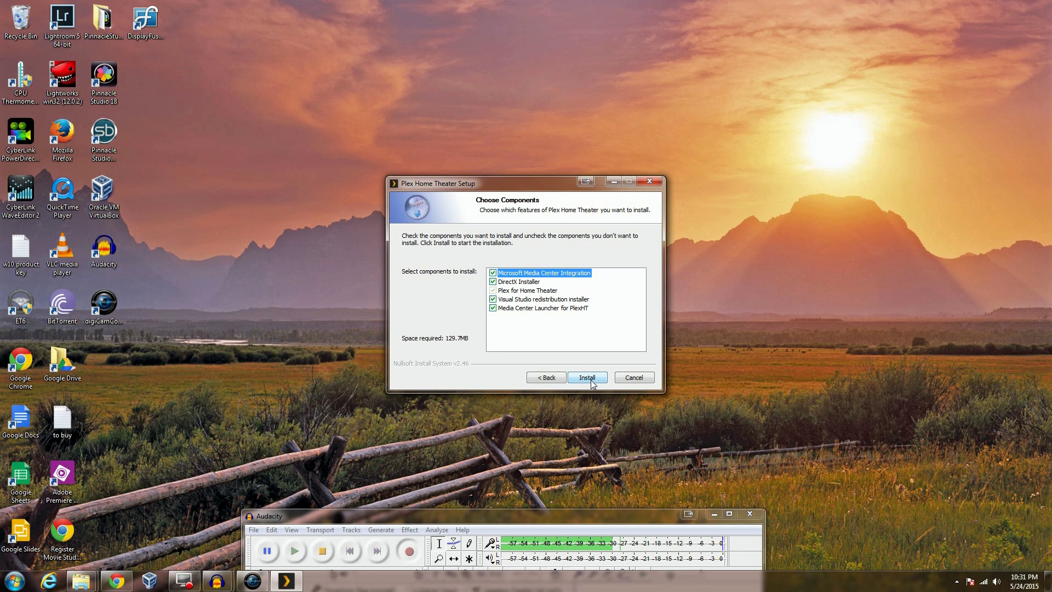
Install Plex Home Theater with the default checked components (129.7MB)
click(587, 378)
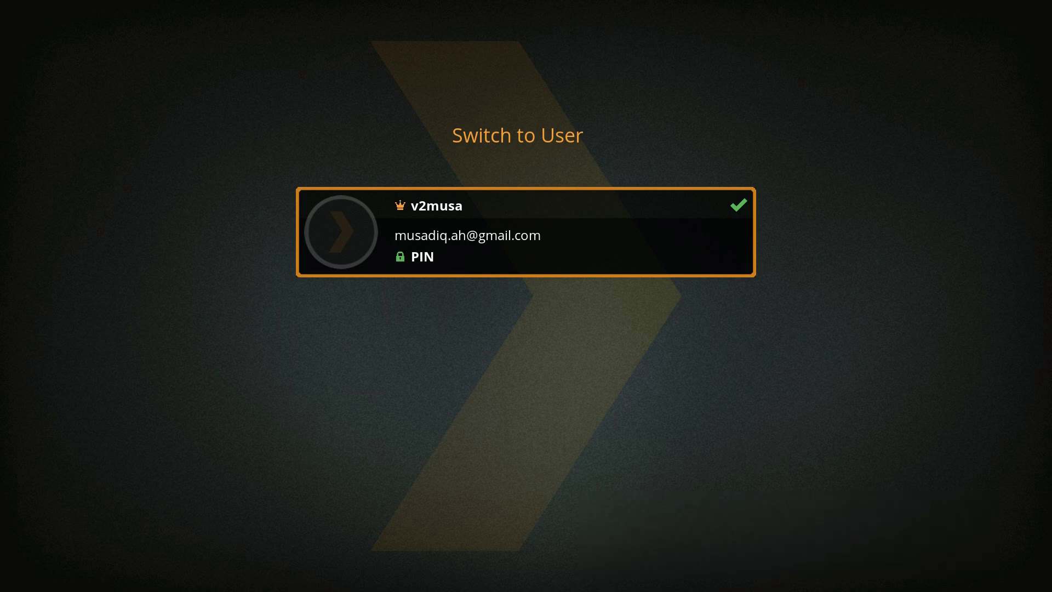
Sign in to the owner account with its PIN and bring up the system options menu
key(Return)
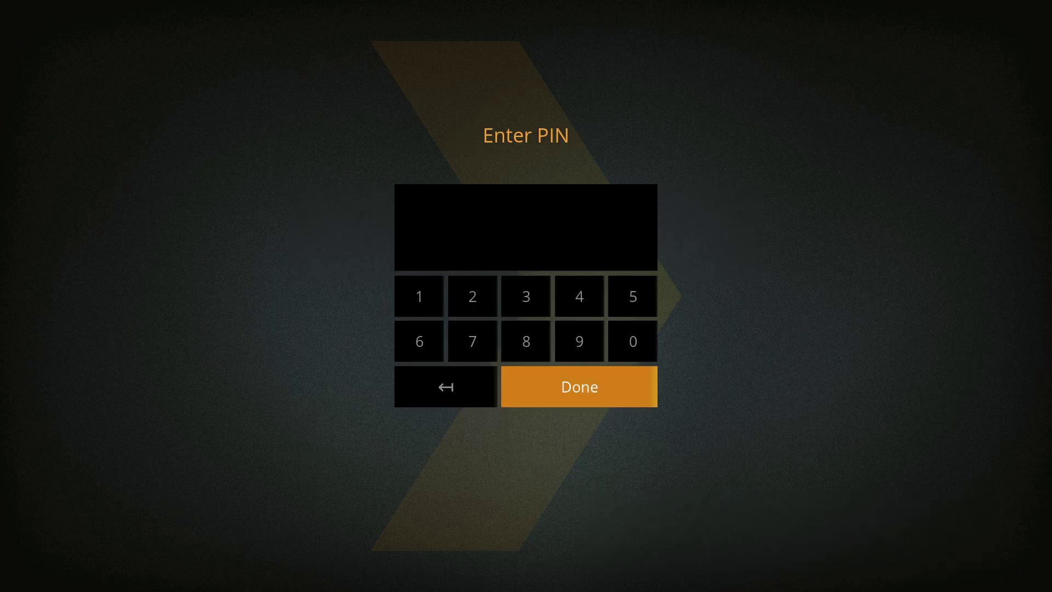
text(****)
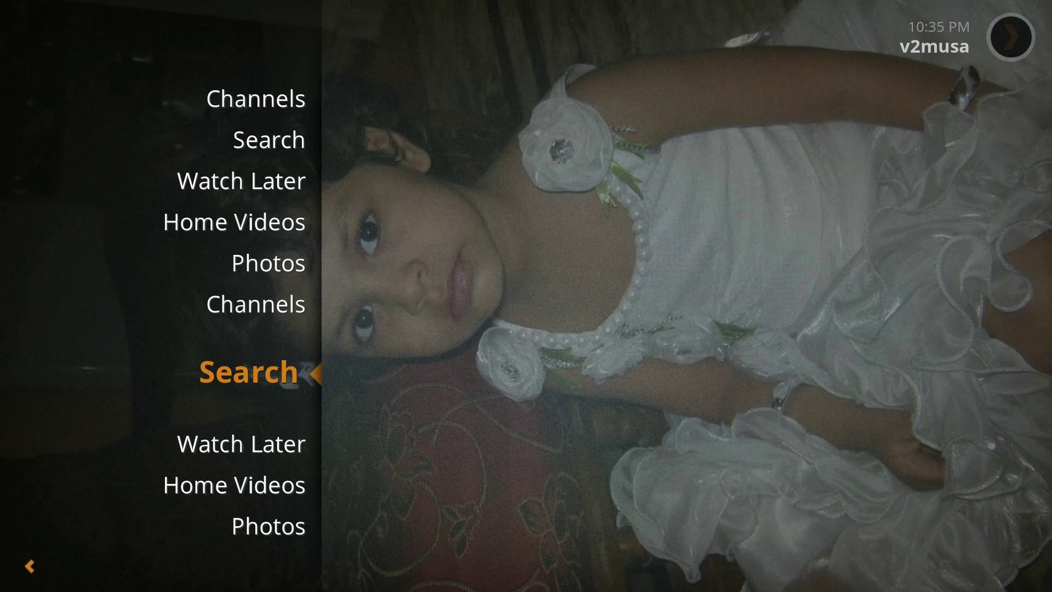
key(Up)
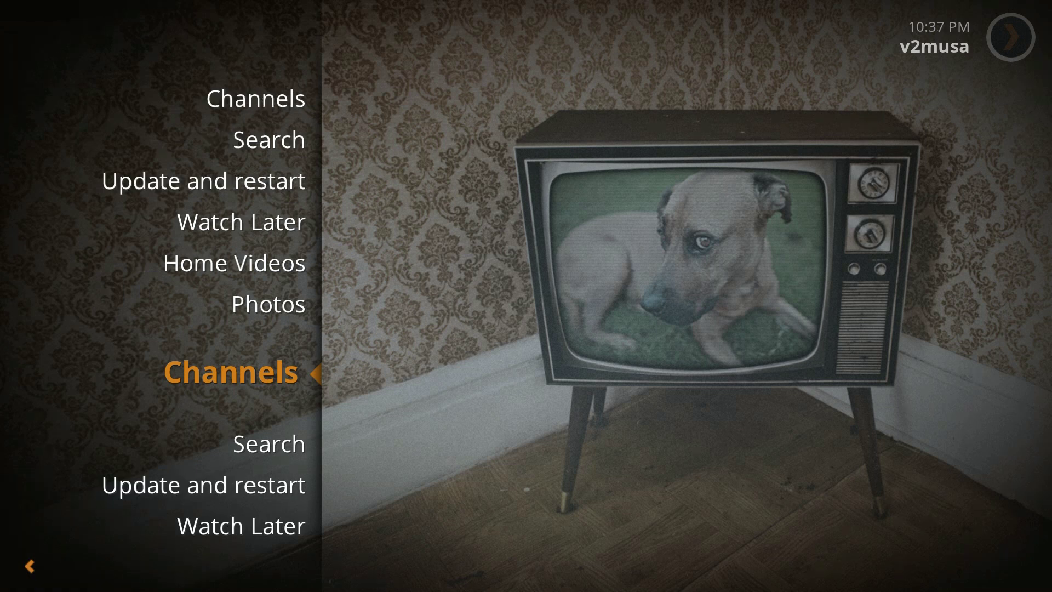
key(Left)
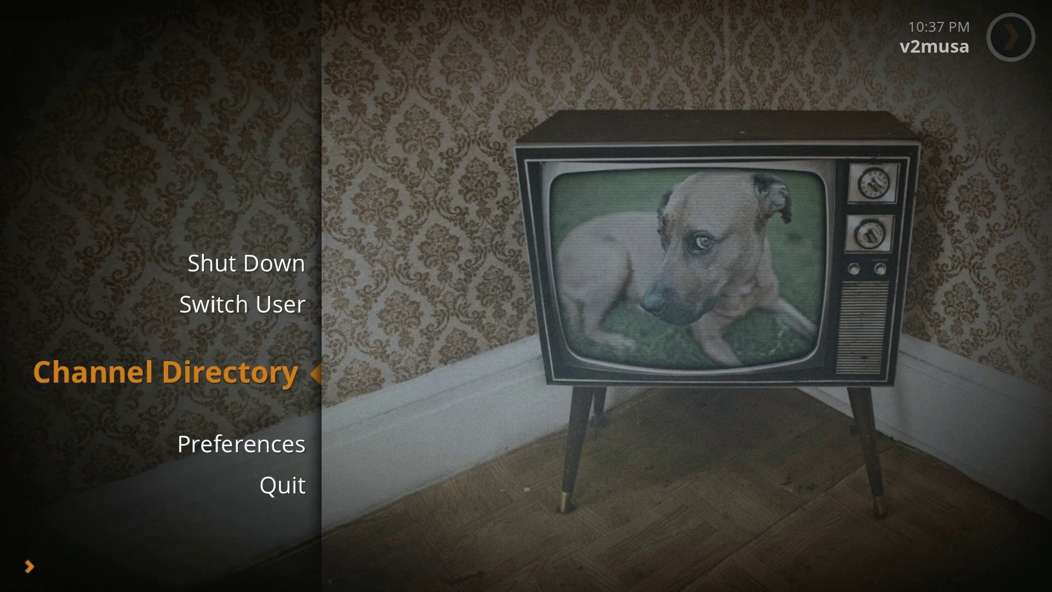